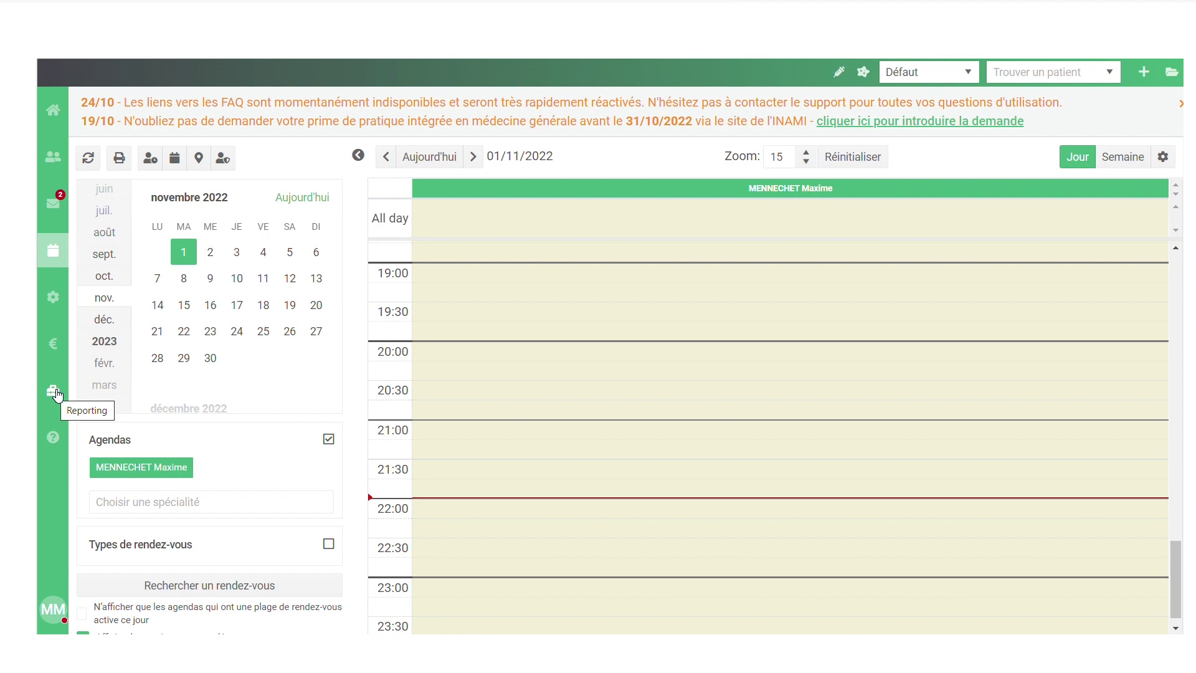
- Start creating a new query in the reporting module and set the patients' maximum age to 80 years
click(56, 394)
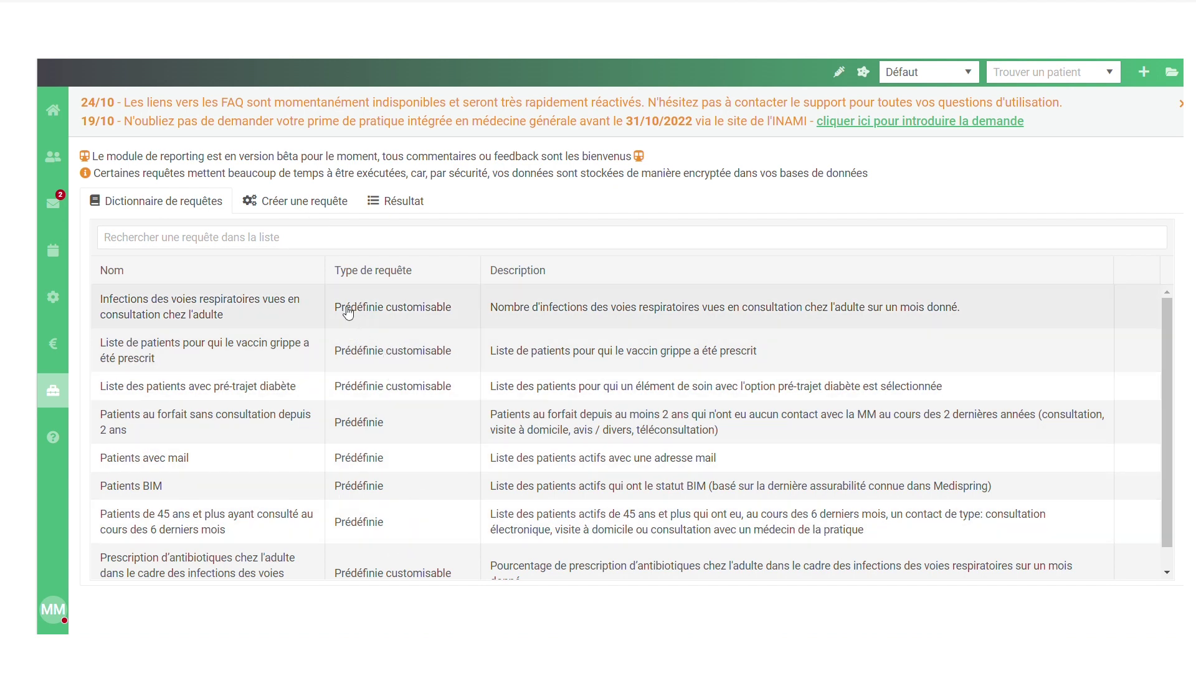
click(307, 207)
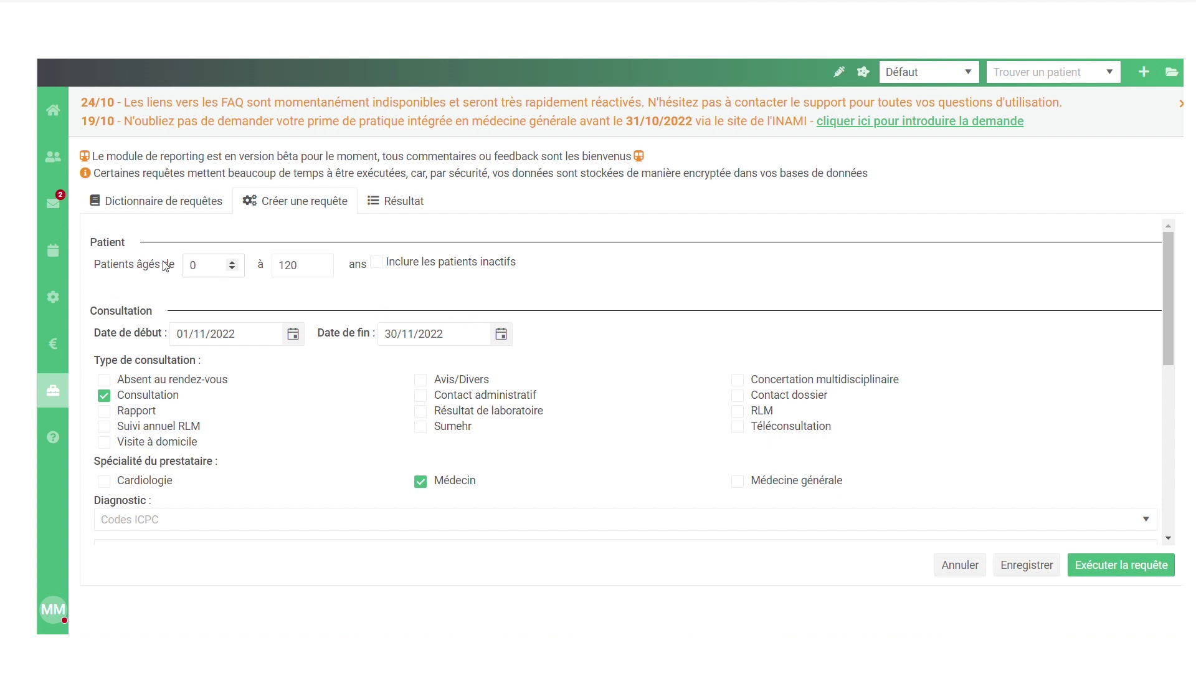
click(298, 265)
key(BackSpace)
key(BackSpace)
key(BackSpace)
text(80)
click(377, 263)
click(377, 264)
- Set the query's consultation period from 01/09/2022 to 30/09/2022
click(293, 334)
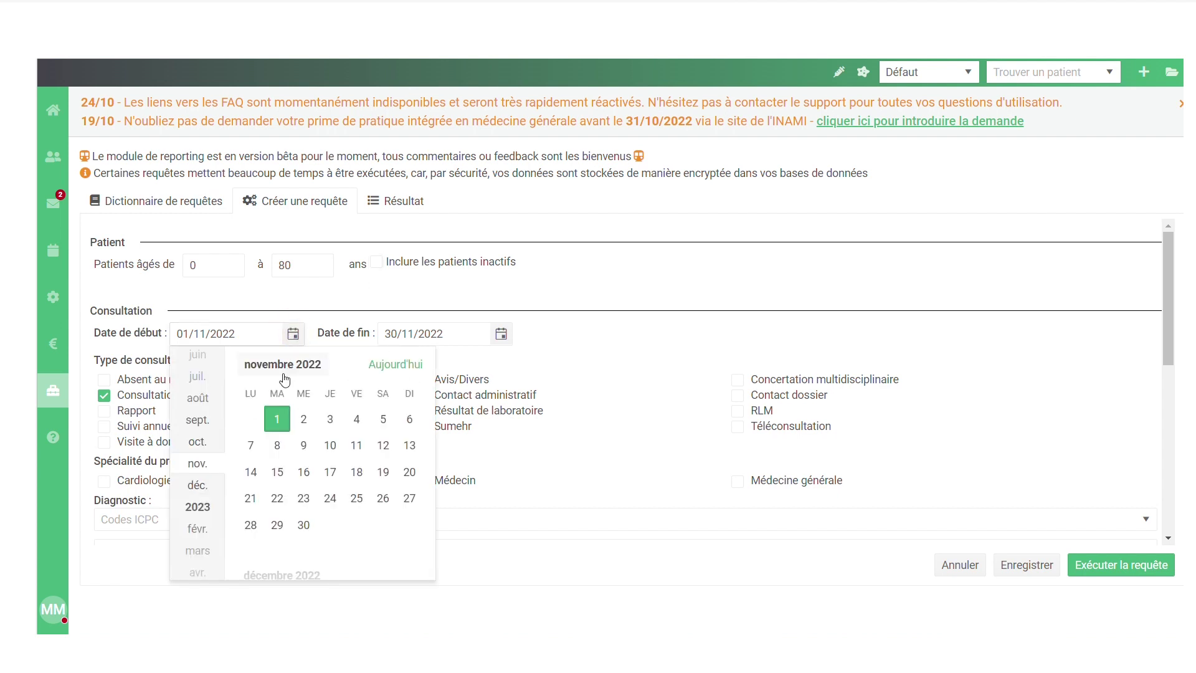
click(206, 421)
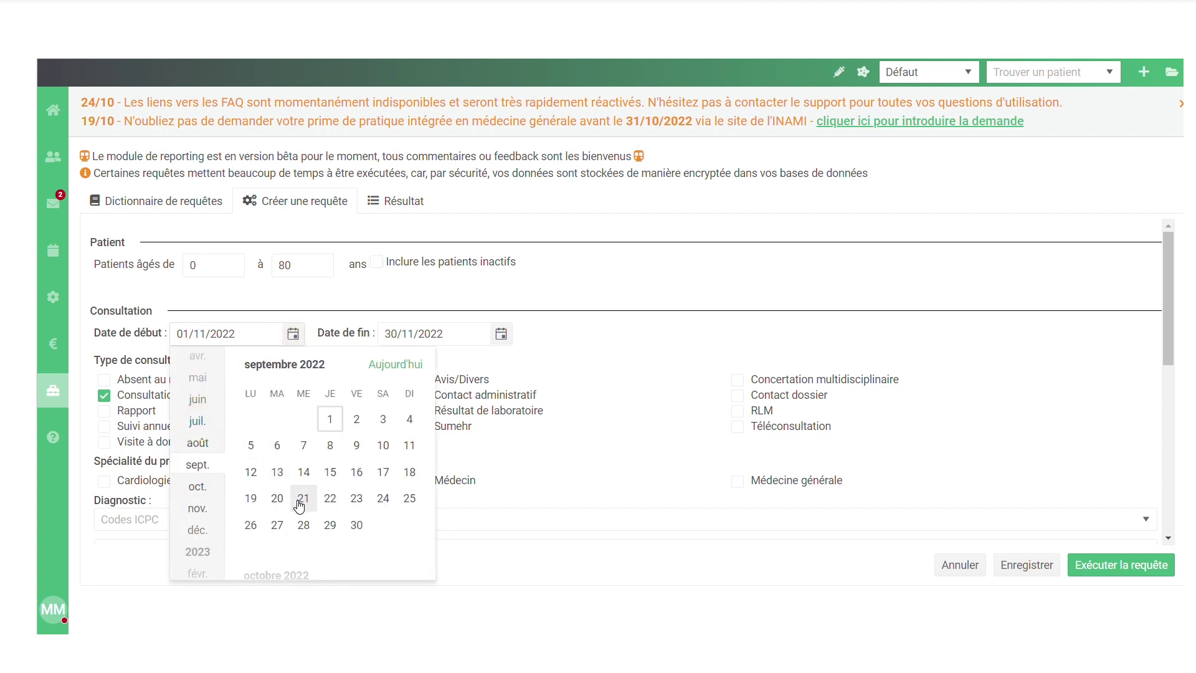
click(330, 420)
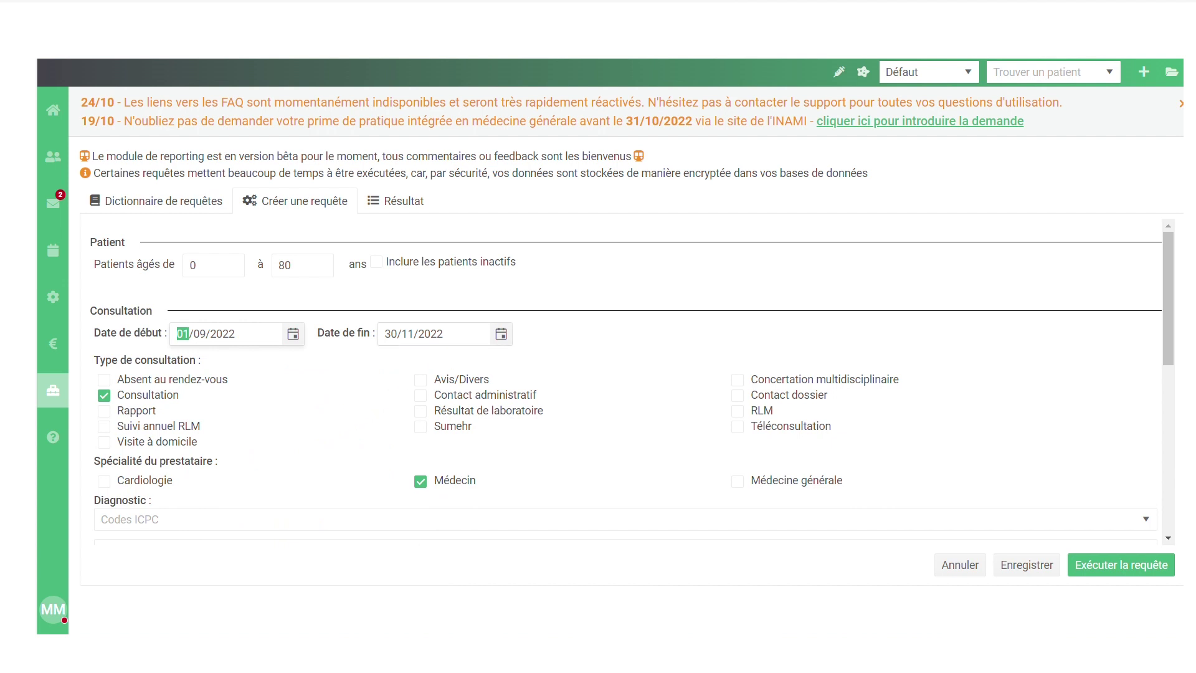
click(502, 336)
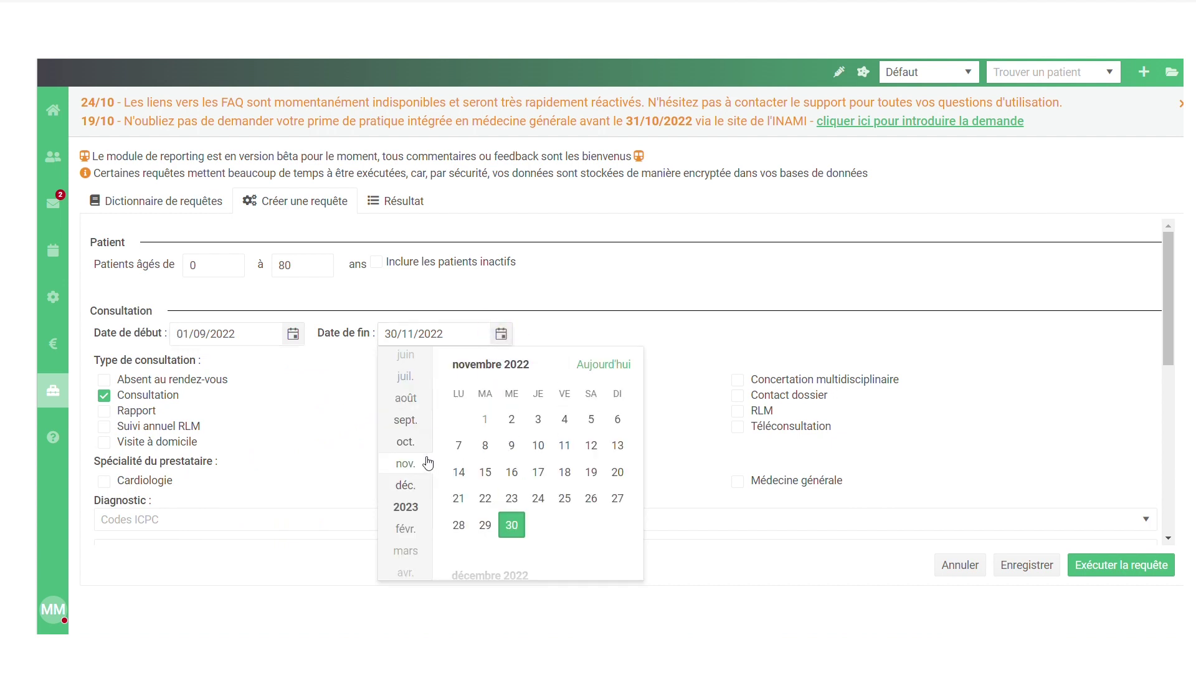
click(414, 425)
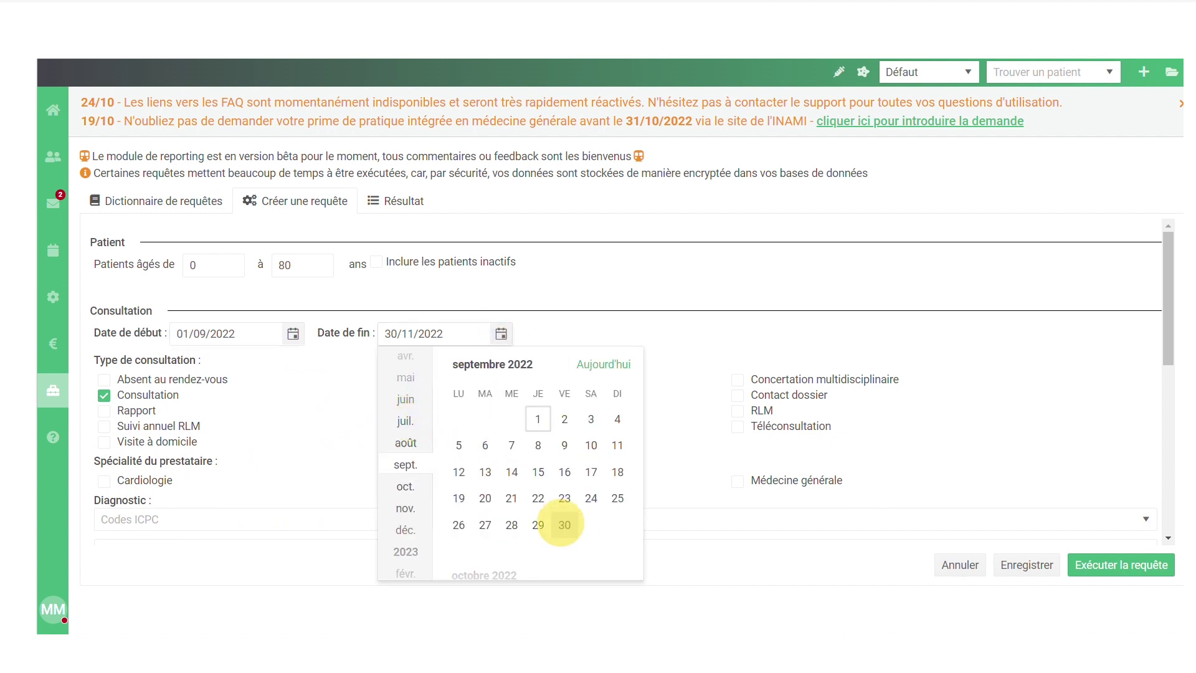
click(565, 524)
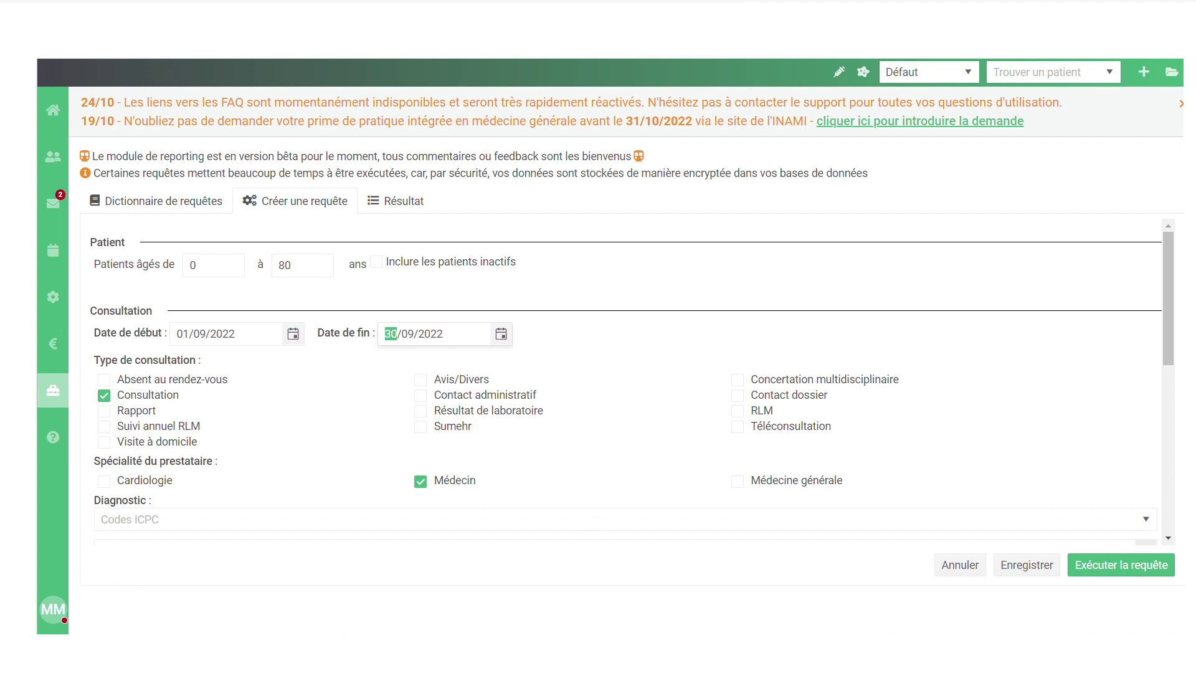
- Add the ICPC diagnosis code "T90 - diabète de type 2" to the consultation criteria
click(116, 521)
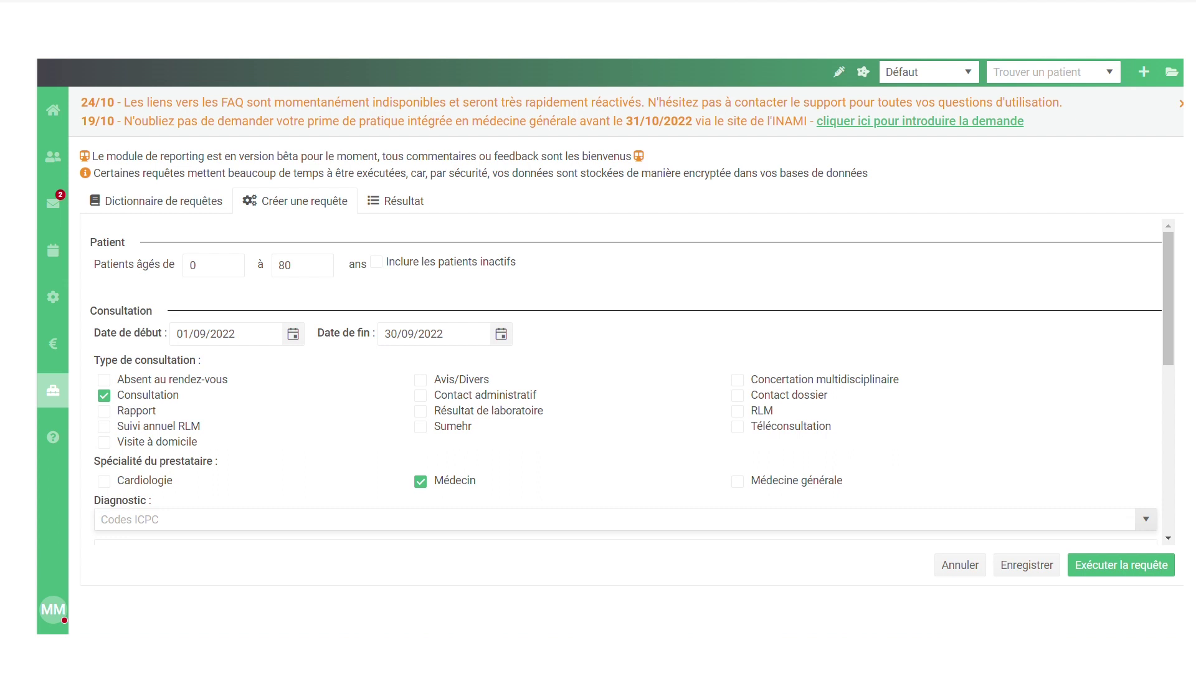
text(diabete)
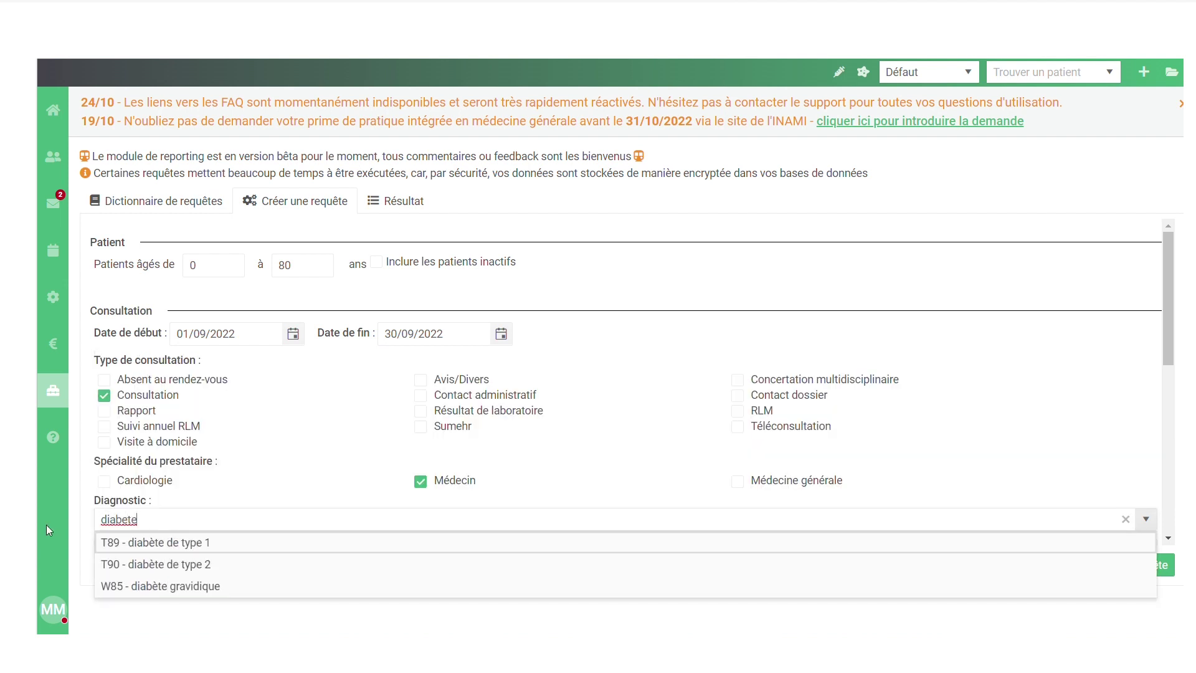
click(142, 563)
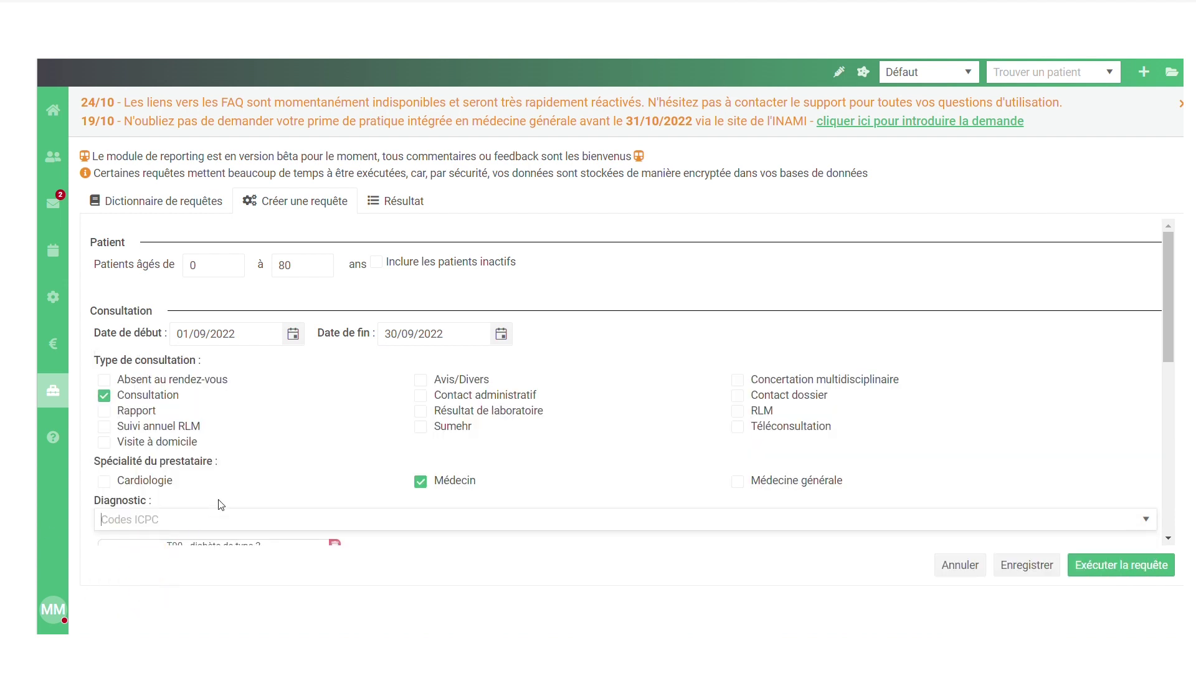
scroll(222, 502, down, 2)
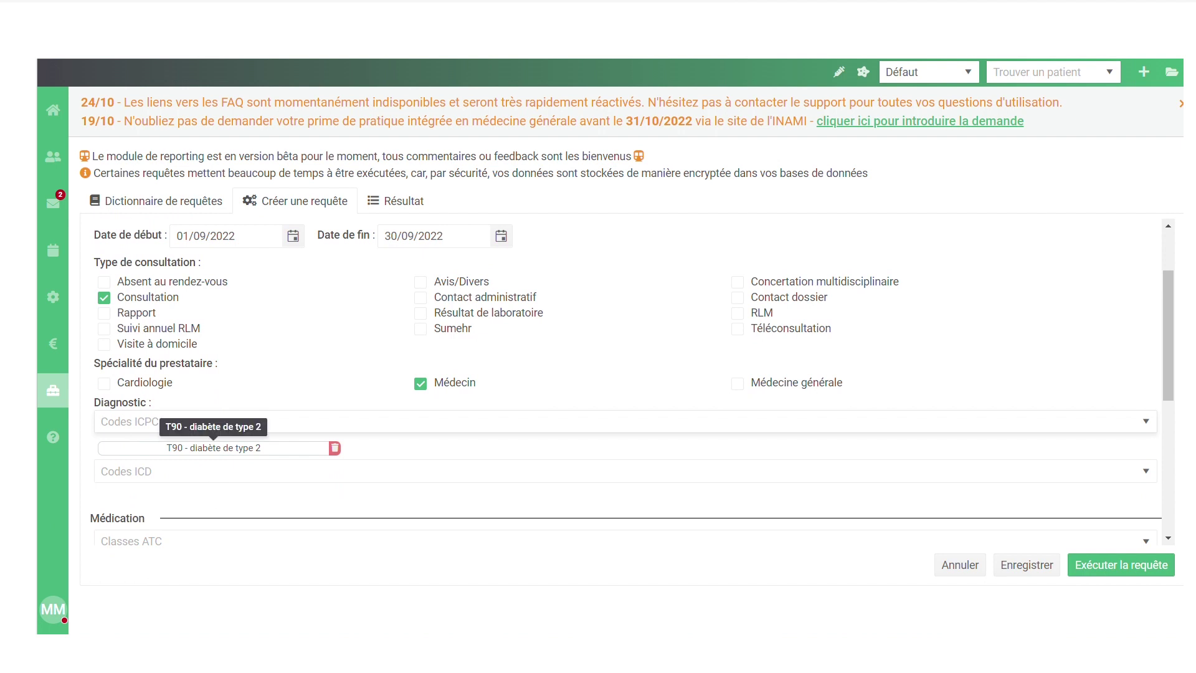
click(201, 464)
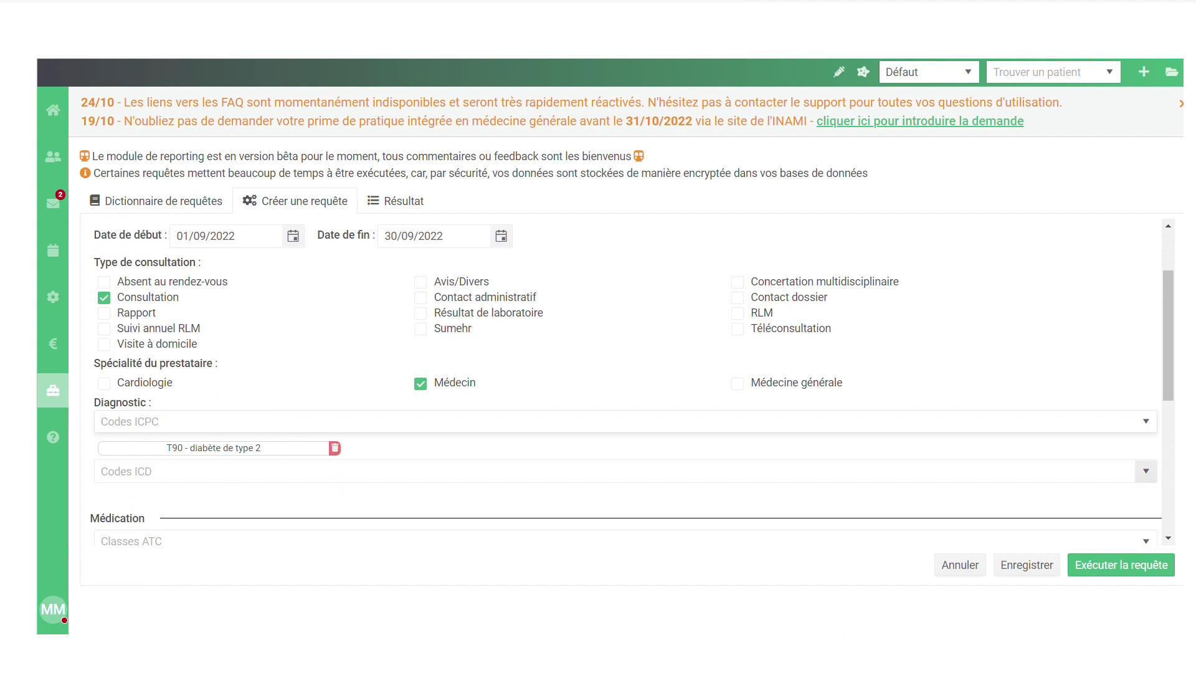
- Add the ATC class "A10AB06 - insuline glulisine" to the medication criteria and enable the Médication type
scroll(215, 489, down, 2)
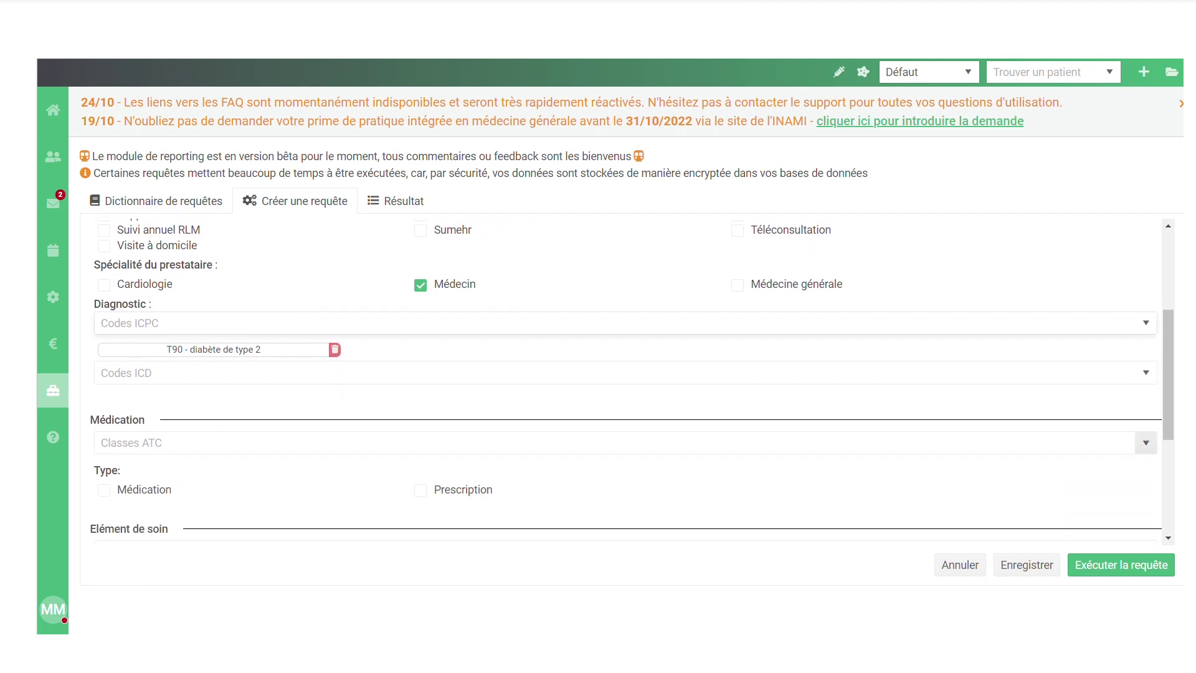
click(118, 442)
text(insuline)
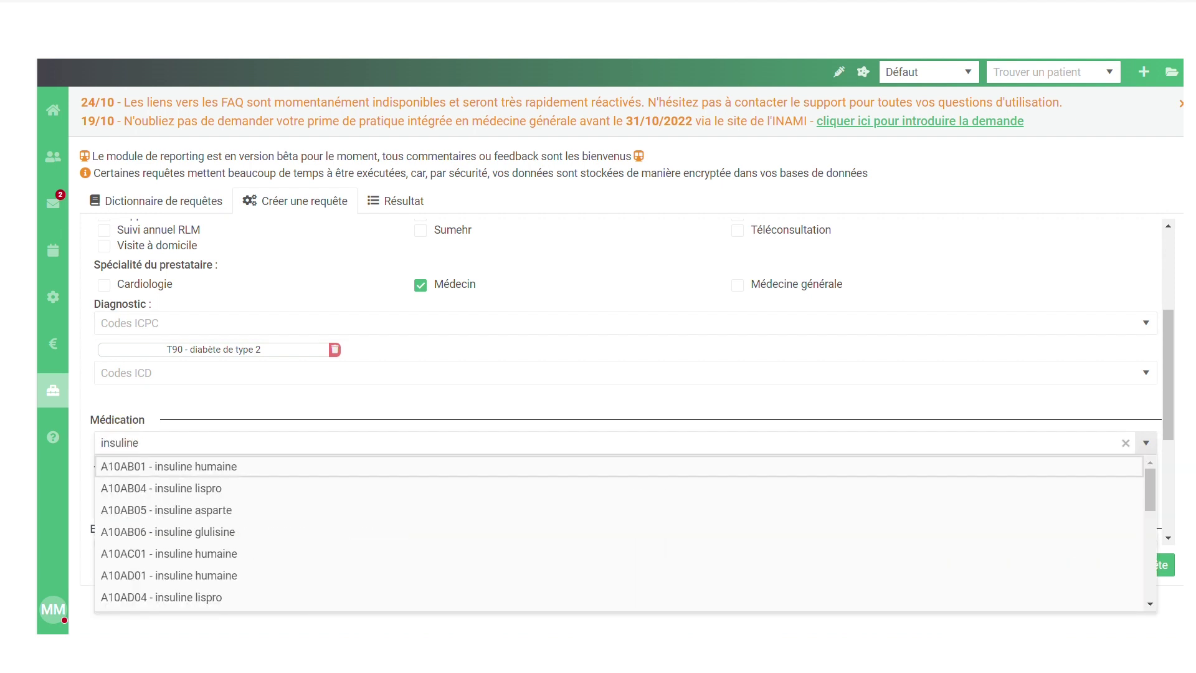
click(163, 535)
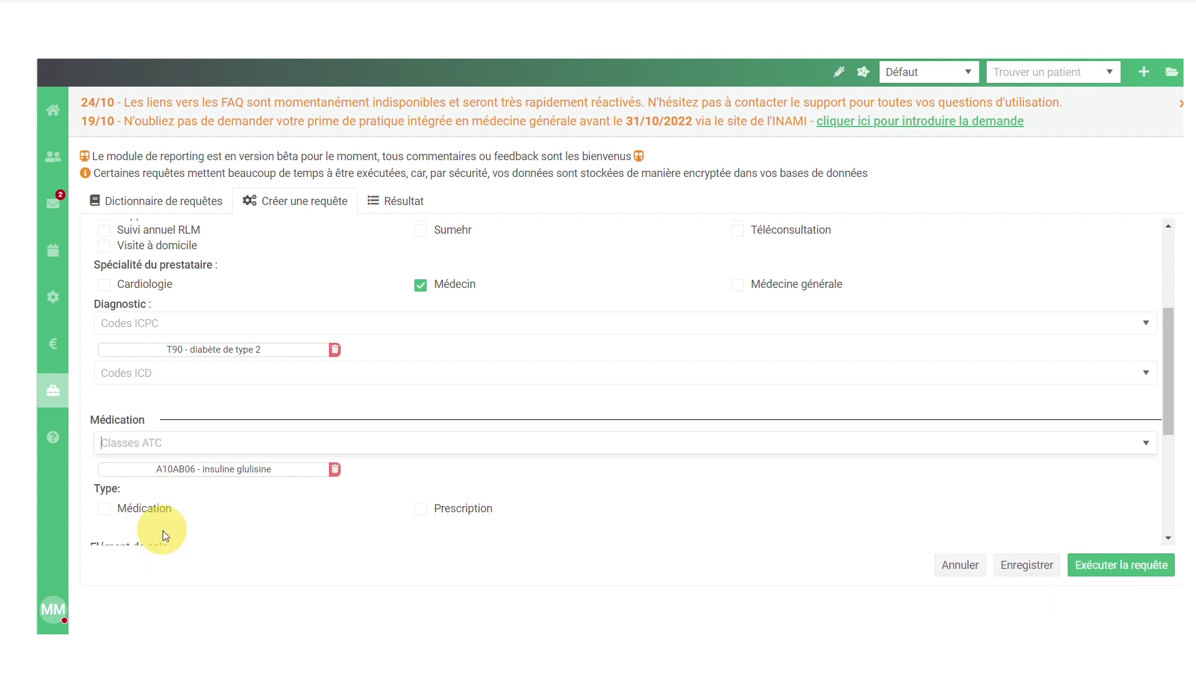
click(104, 511)
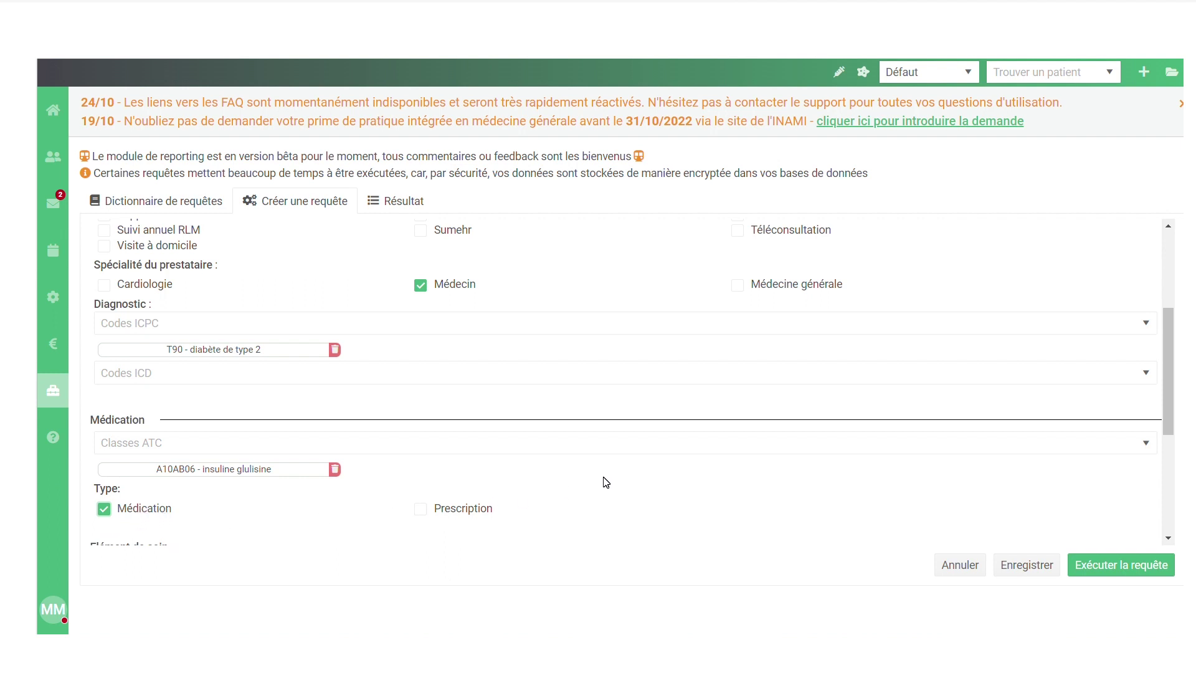
- Exclude the Code postal column from the query's result columns and execute the query
scroll(608, 483, down, 2)
scroll(579, 480, down, 3)
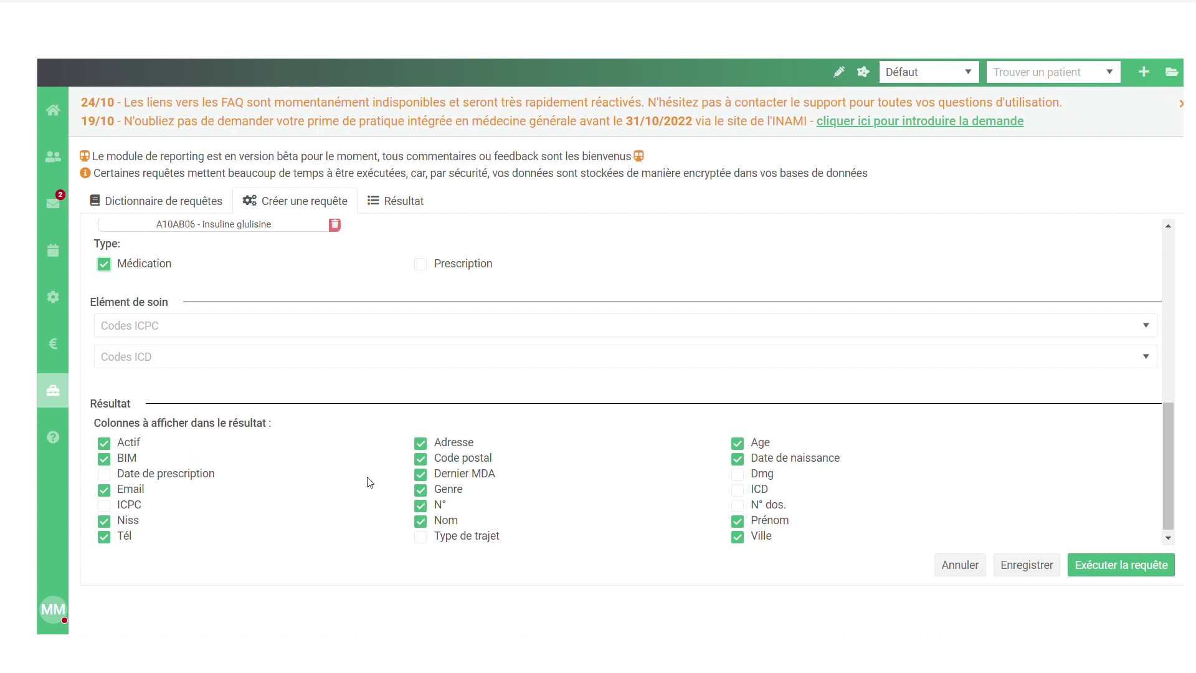
click(420, 475)
click(421, 460)
click(421, 475)
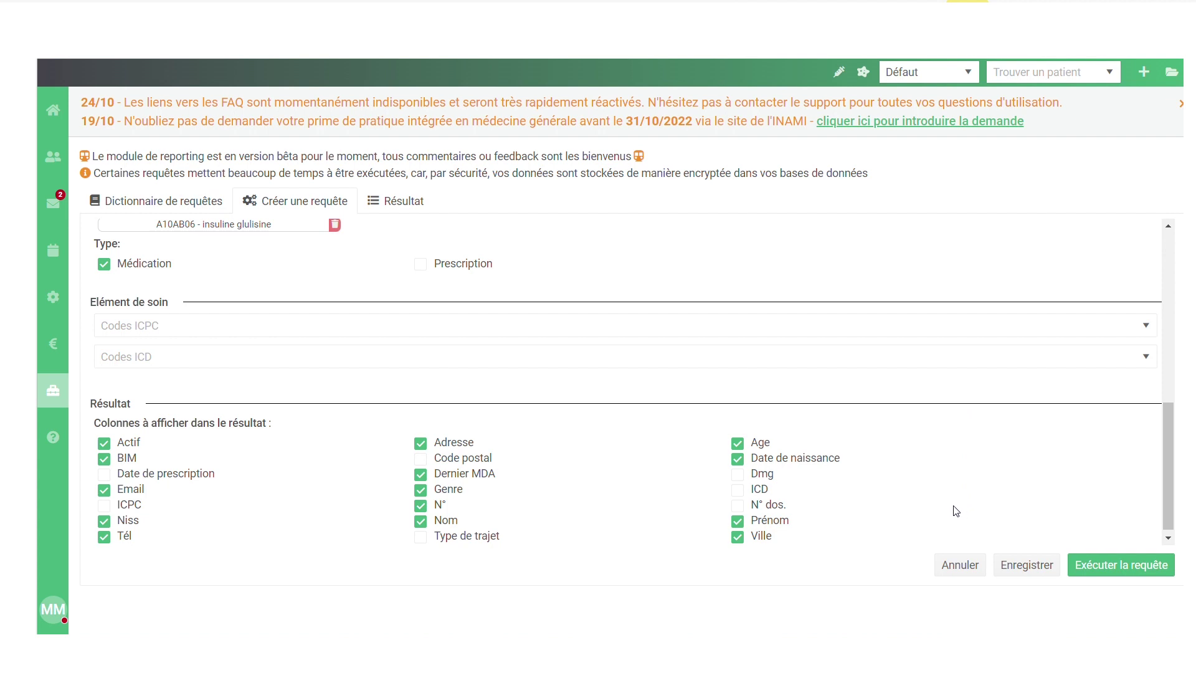
click(1131, 566)
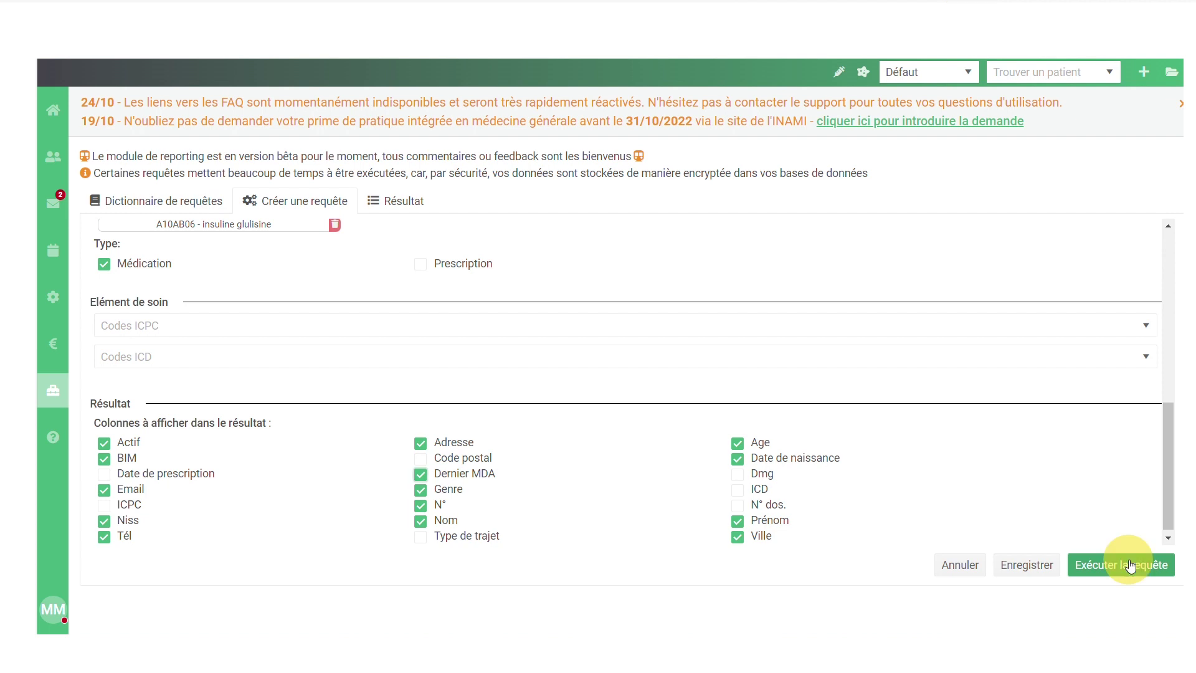